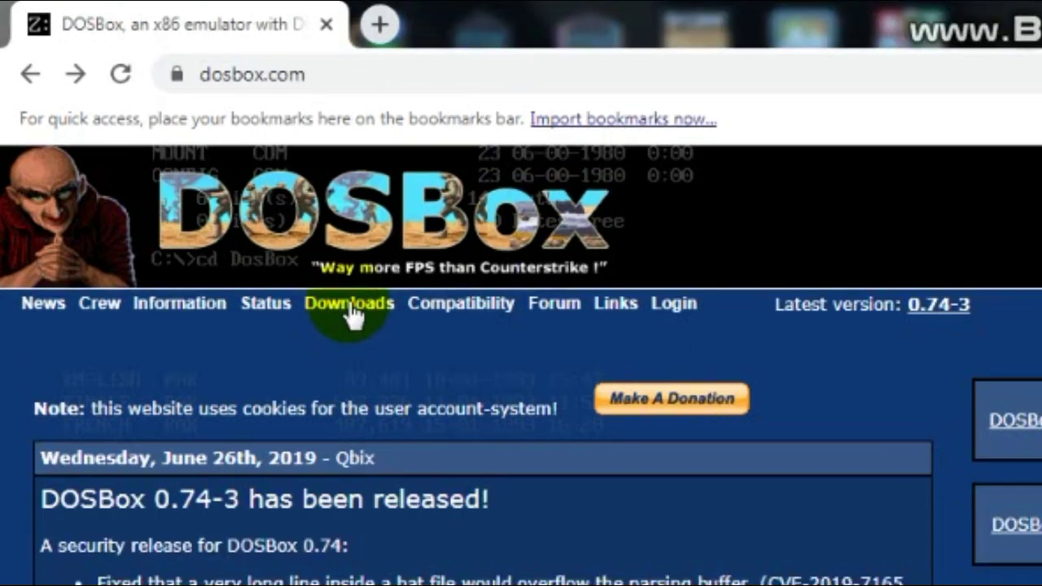
- On the DOSBox Downloads page, get the 0.74-3 Windows installer from SourceForge
{"action": "left_click", "coordinate": [319, 284]}
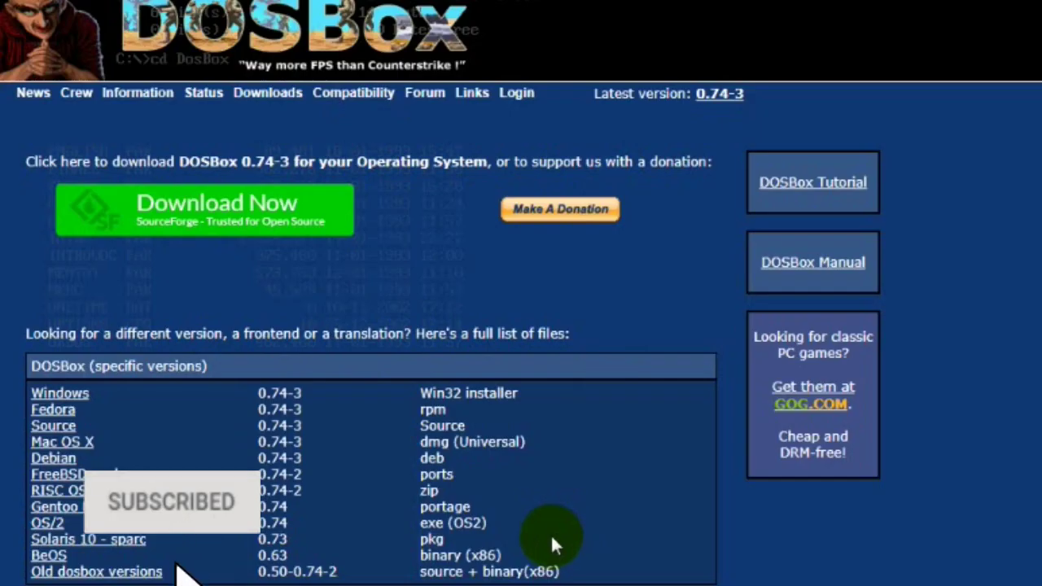
{"action": "scroll", "coordinate": [551, 533], "scroll_direction": "down", "scroll_amount": 4}
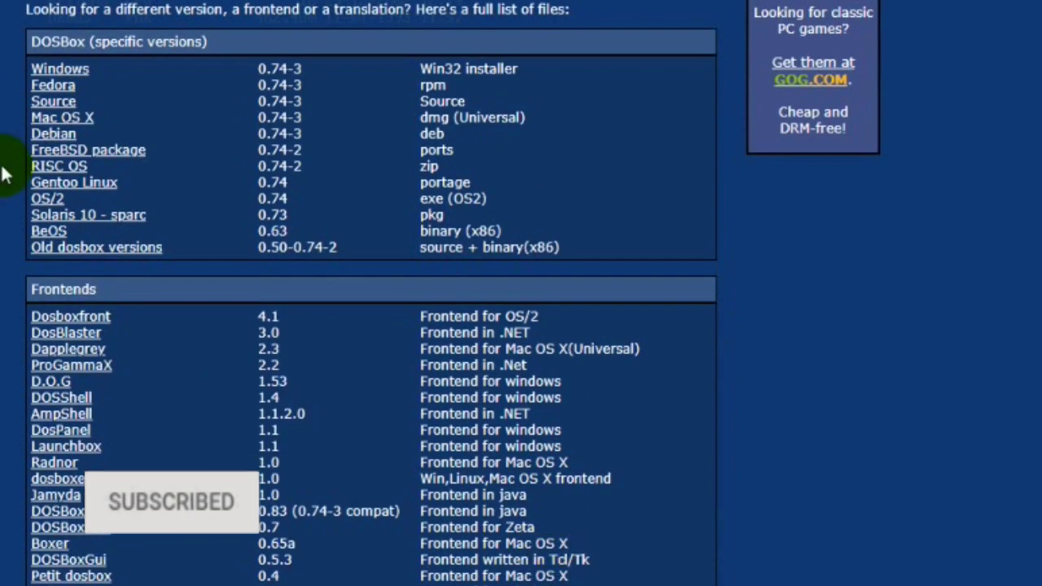
{"action": "scroll", "coordinate": [32, 161], "scroll_direction": "up", "scroll_amount": 3}
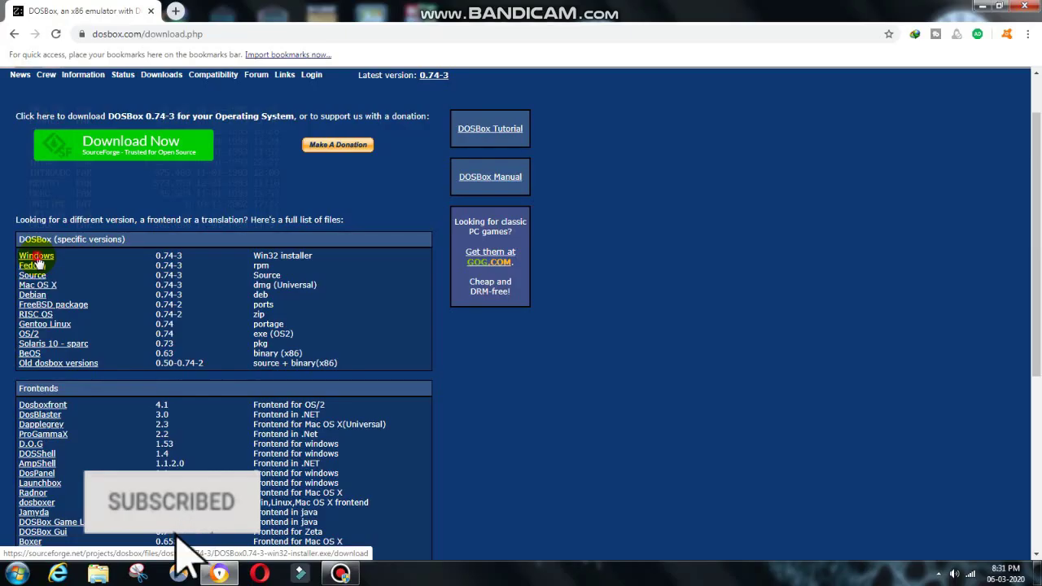
{"action": "left_click", "coordinate": [59, 285]}
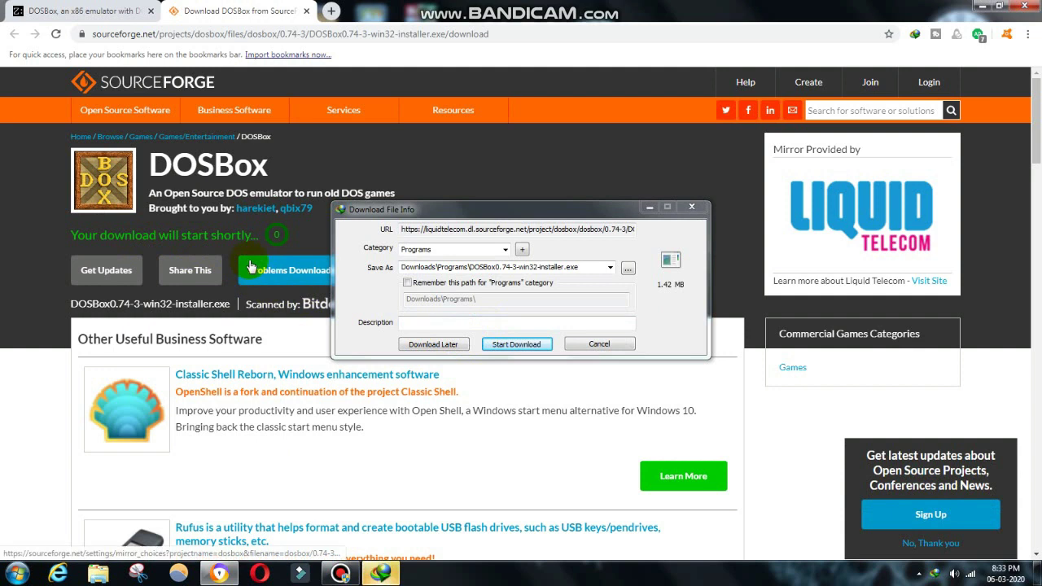
- Download DOSBox0.74-3-win32-installer.exe and dismiss the download-complete notice
{"action": "left_click", "coordinate": [513, 344]}
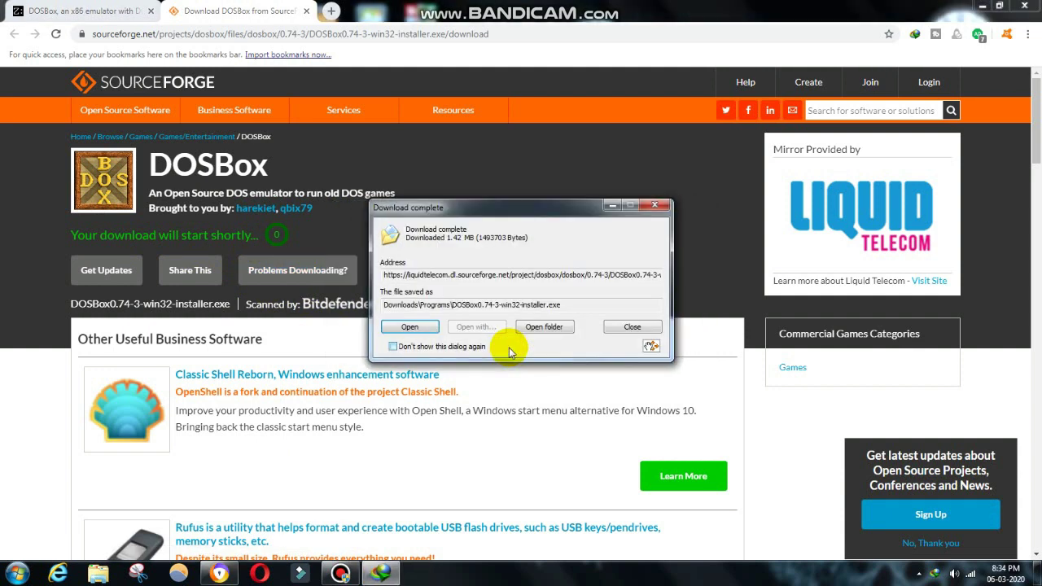
{"action": "left_click", "coordinate": [652, 209]}
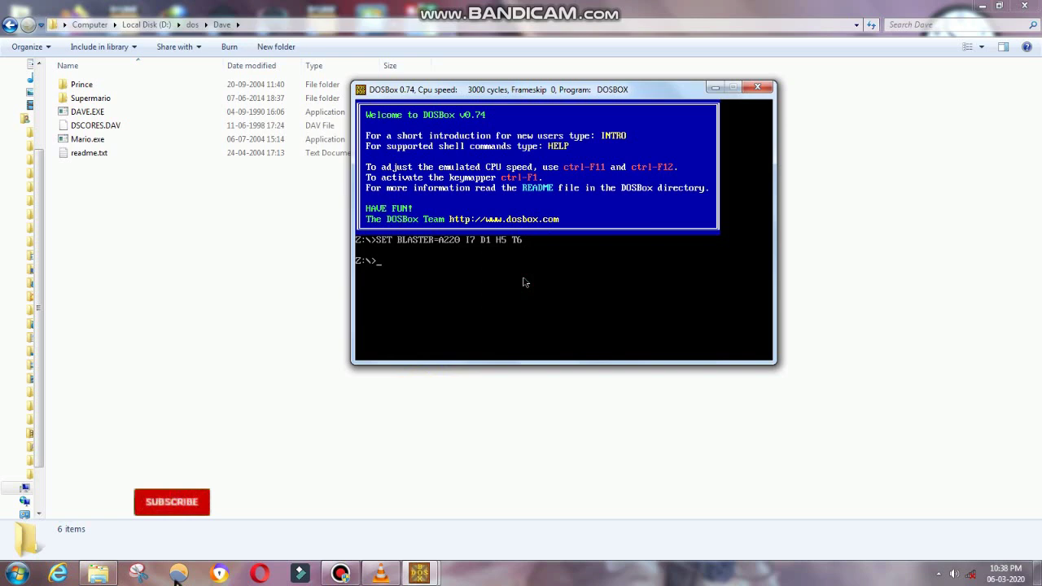
- Begin a 'mount d' command at the DOSBox Z:\> prompt, then bring up Explorer's Computer view
{"action": "left_click", "coordinate": [397, 273]}
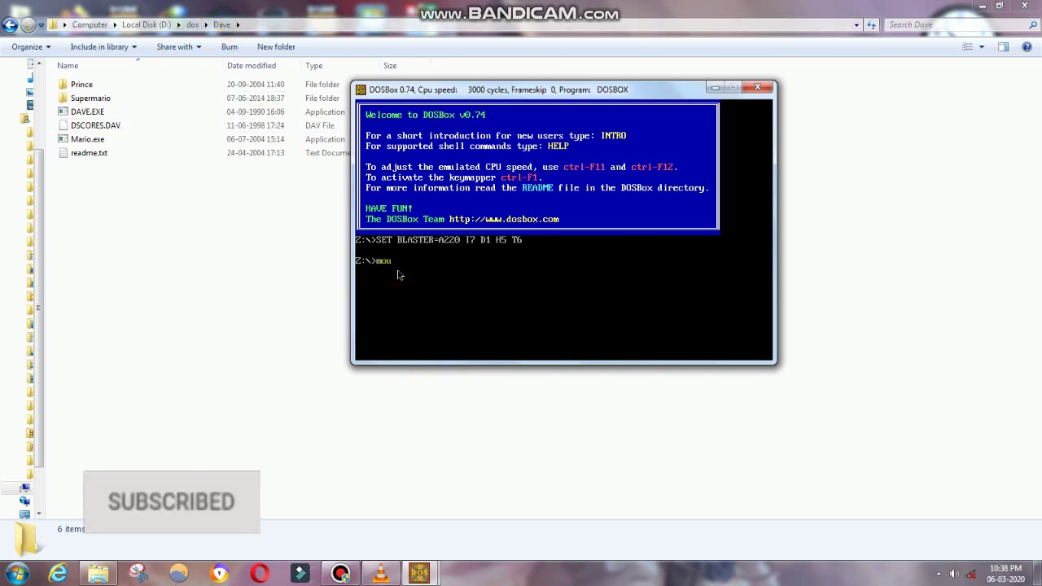
{"action": "type", "text": "mount d d:"}
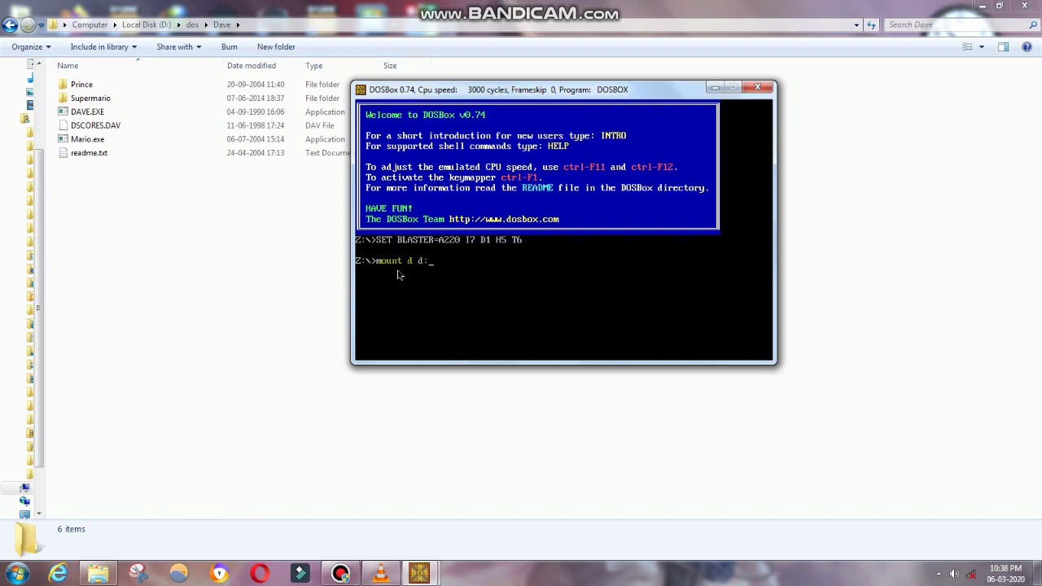
{"action": "left_click", "coordinate": [171, 152]}
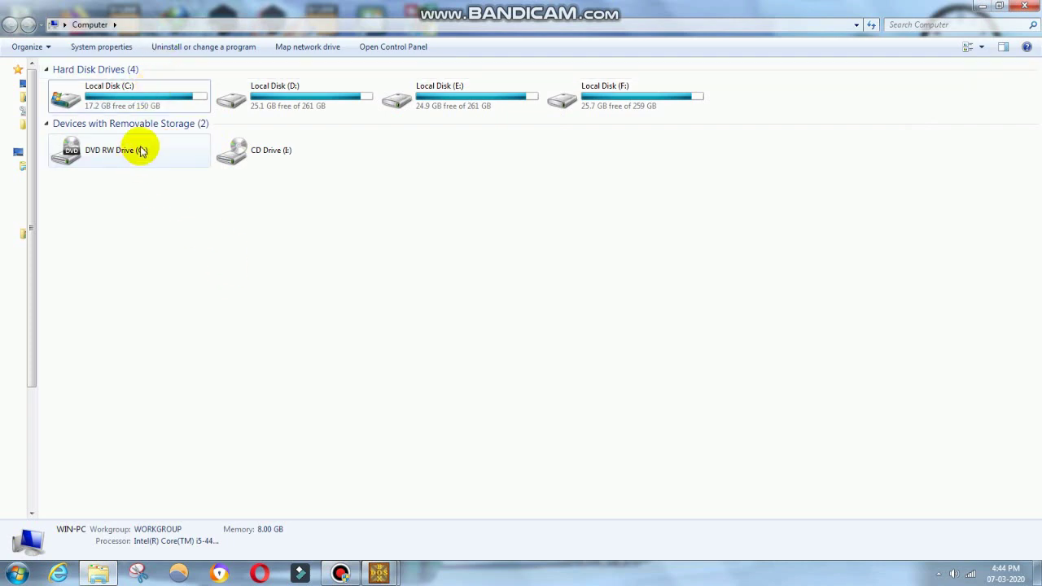
- Browse Local Disk (D:) into dos\Dave and select the files there
{"action": "left_click", "coordinate": [320, 108]}
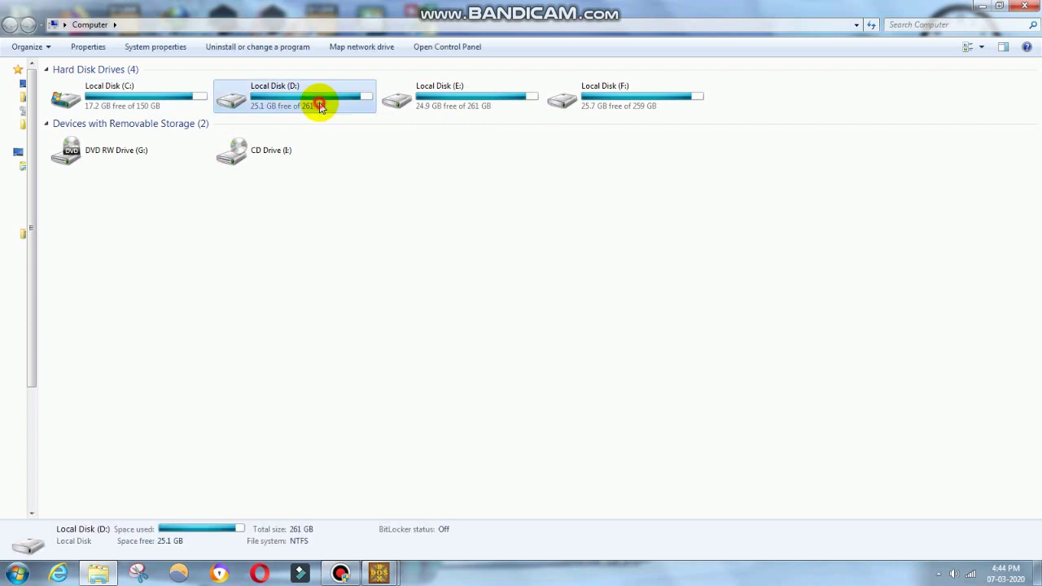
{"action": "double_click", "coordinate": [320, 108]}
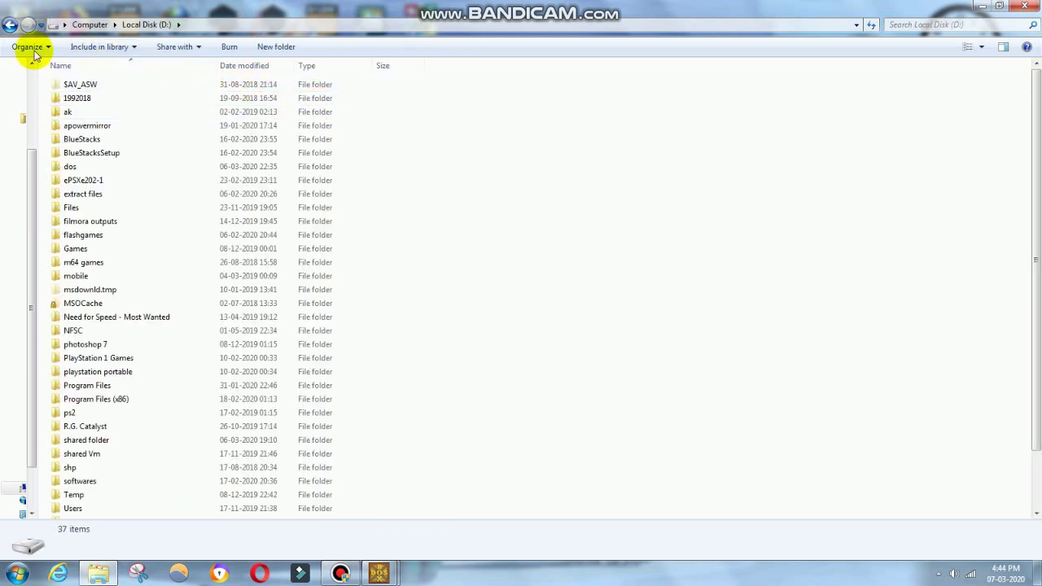
{"action": "double_click", "coordinate": [147, 167]}
{"action": "double_click", "coordinate": [125, 84]}
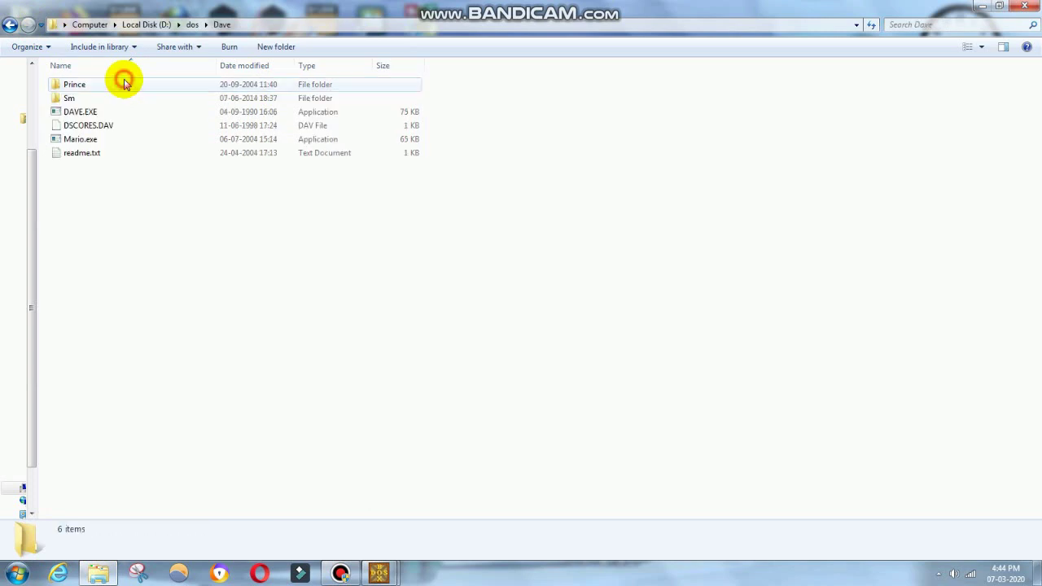
{"action": "left_click_drag", "start_coordinate": [152, 250], "coordinate": [228, 222]}
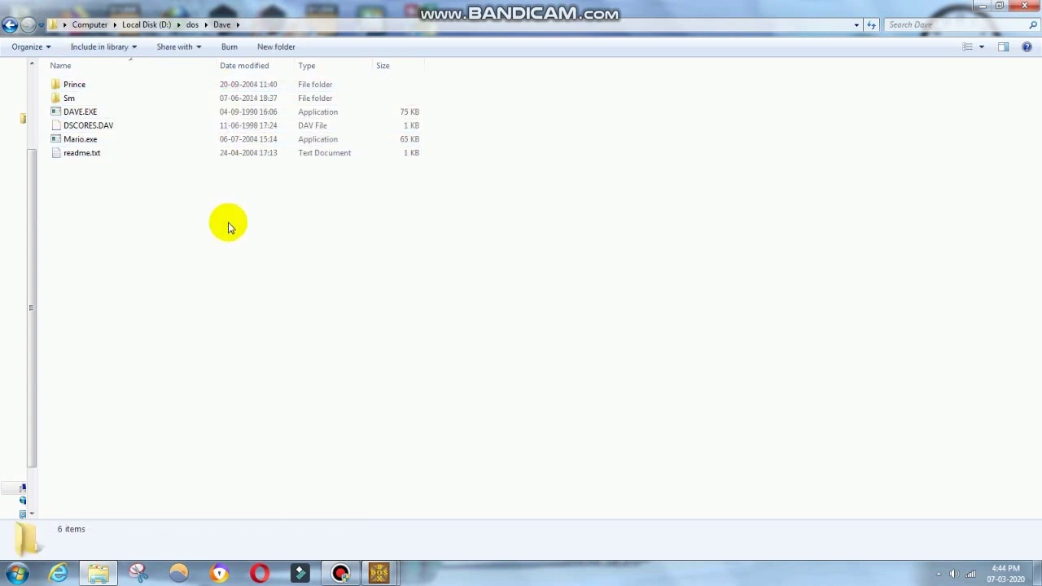
- Return to the Computer drives view with the DOSBox window placed beside it
{"action": "left_click", "coordinate": [10, 24]}
{"action": "left_click", "coordinate": [10, 24]}
{"action": "left_click", "coordinate": [7, 30]}
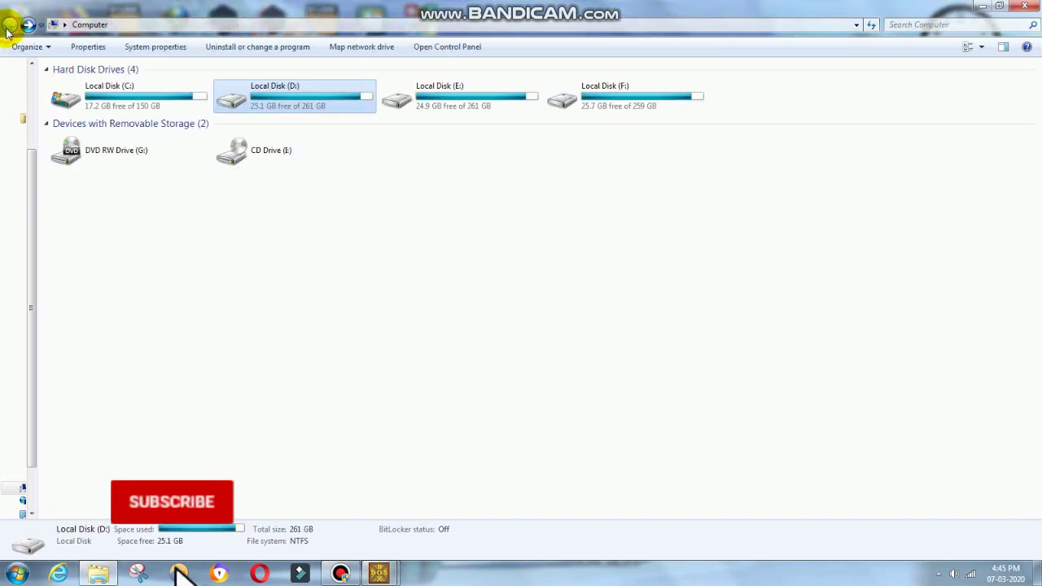
{"action": "right_click", "coordinate": [392, 255]}
{"action": "left_click_drag", "start_coordinate": [954, 82], "coordinate": [837, 74]}
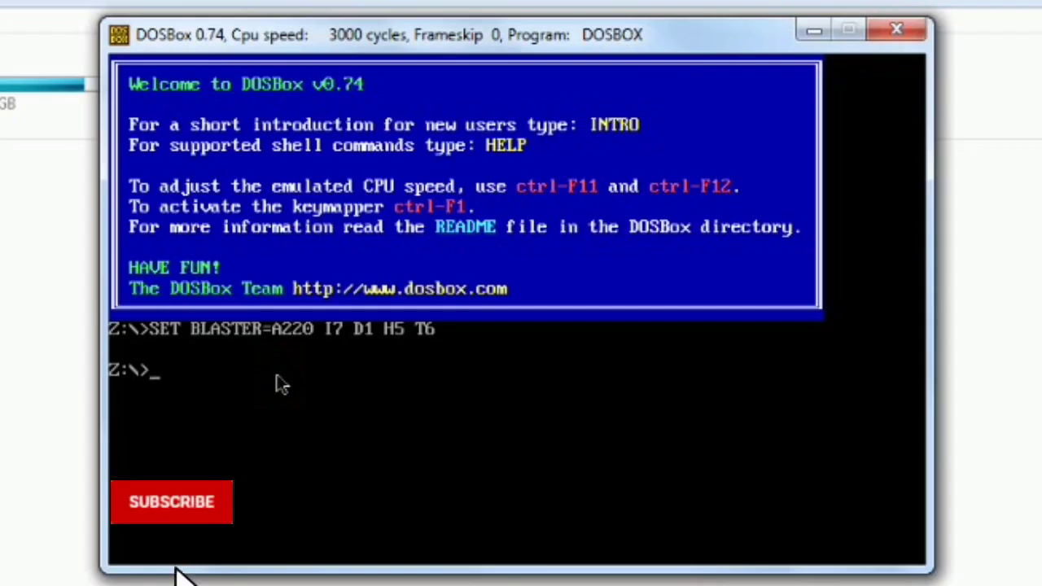
- Mount d:\dos as DOSBox drive D and enter D: to switch to it
{"action": "type", "text": "mou"}
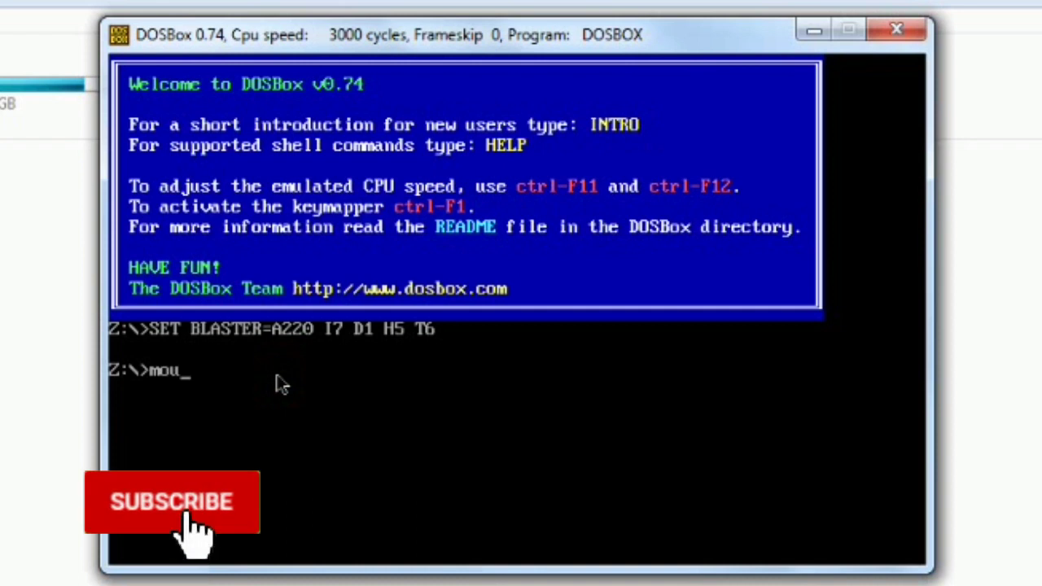
{"action": "type", "text": "nt d d:\\dos"}
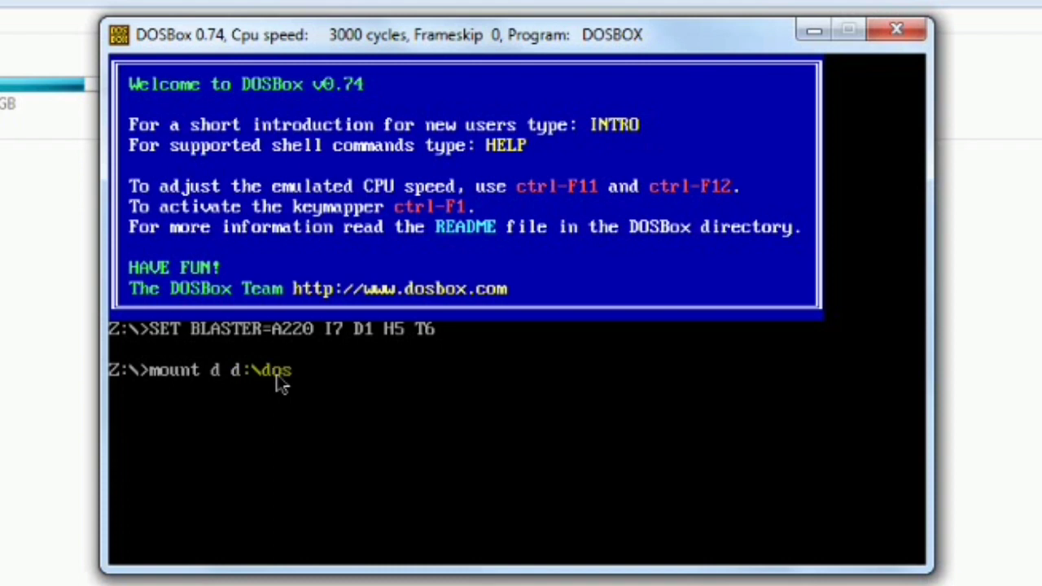
{"action": "key", "text": "Return"}
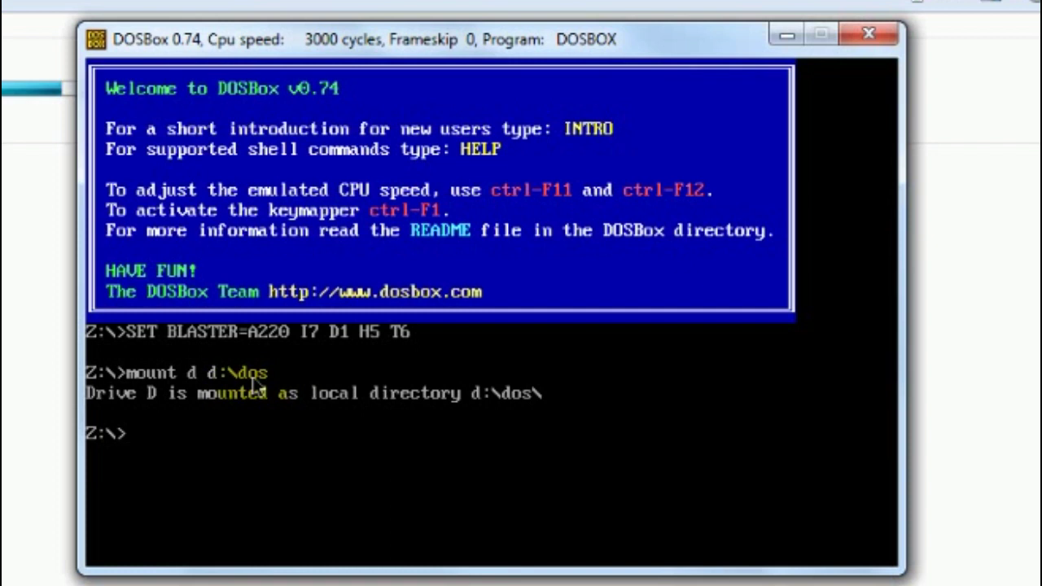
{"action": "type", "text": "D:"}
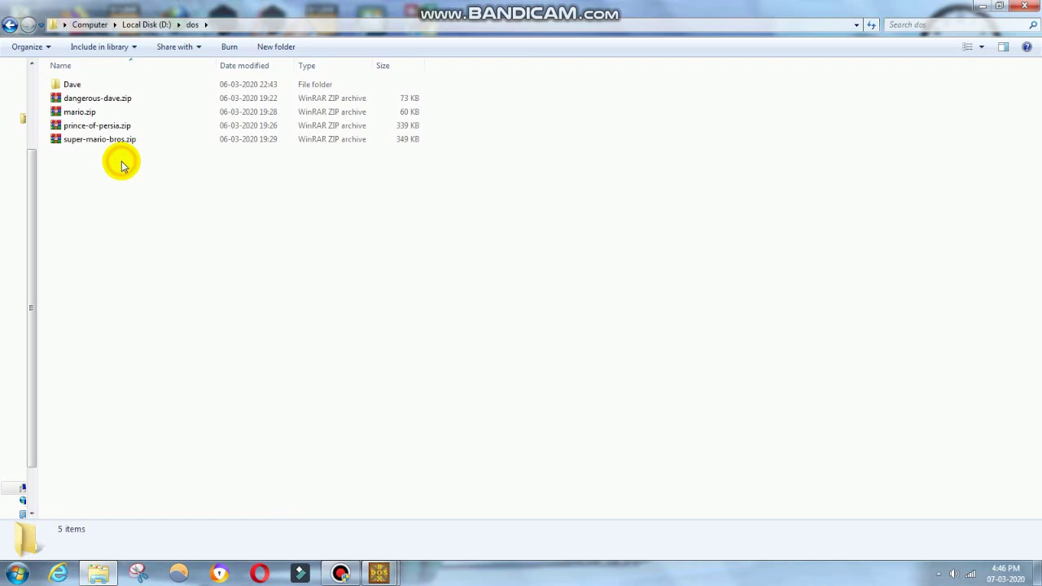
- Open the Dave folder in Explorer to view its files
{"action": "mouse_move", "coordinate": [389, 573]}
{"action": "left_click", "coordinate": [440, 523]}
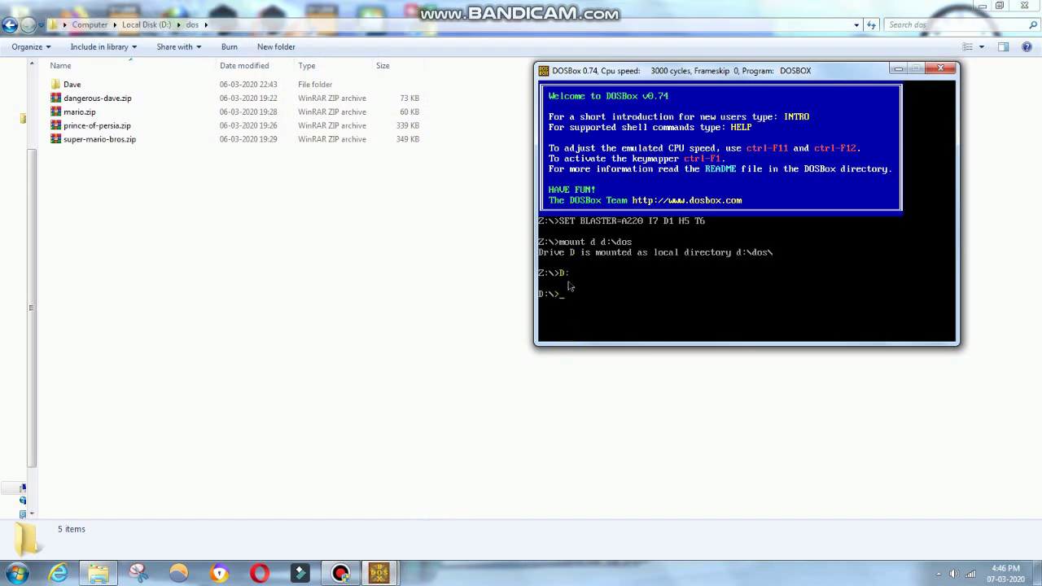
{"action": "double_click", "coordinate": [158, 88]}
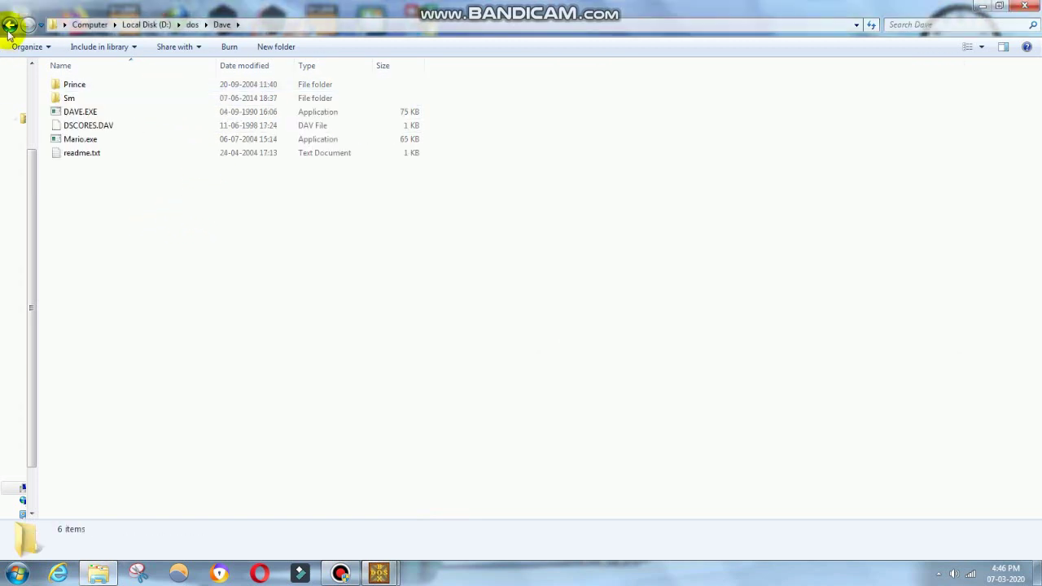
- Change into the Dave directory with 'cd Dave' and type the DAVE command
{"action": "mouse_move", "coordinate": [377, 574]}
{"action": "left_click", "coordinate": [437, 523]}
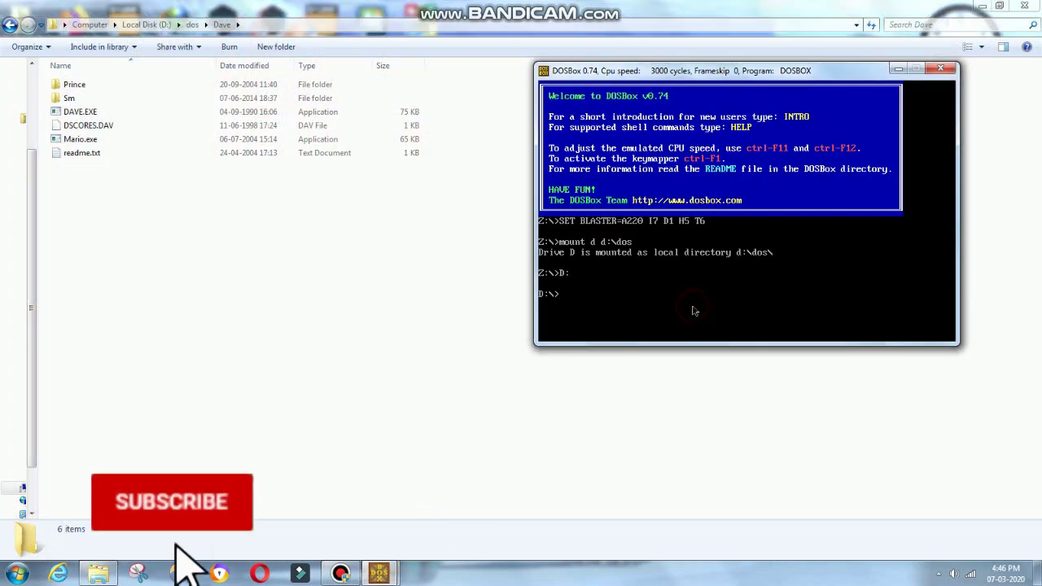
{"action": "type", "text": "cd "}
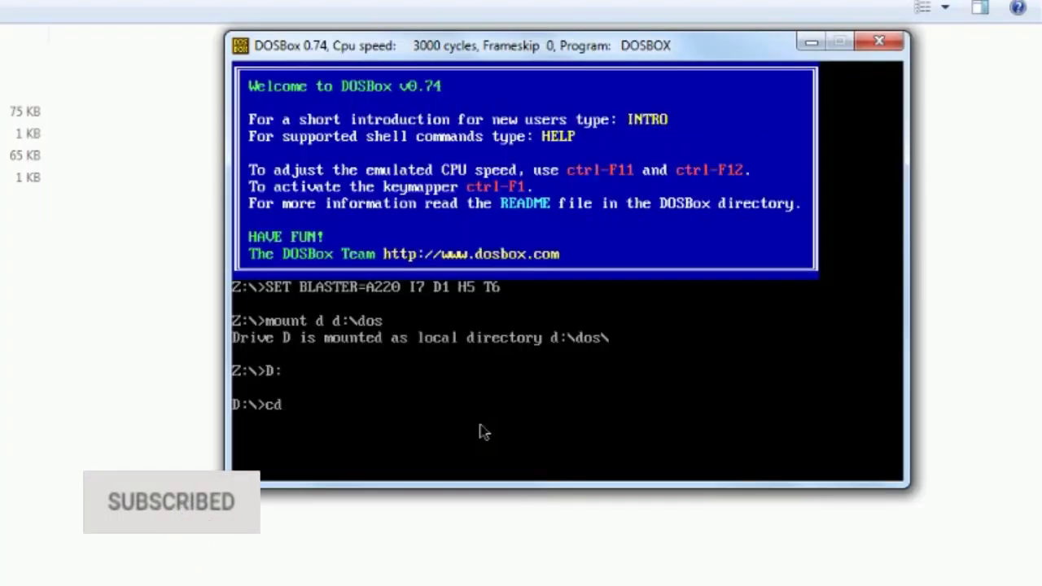
{"action": "type", "text": "Da"}
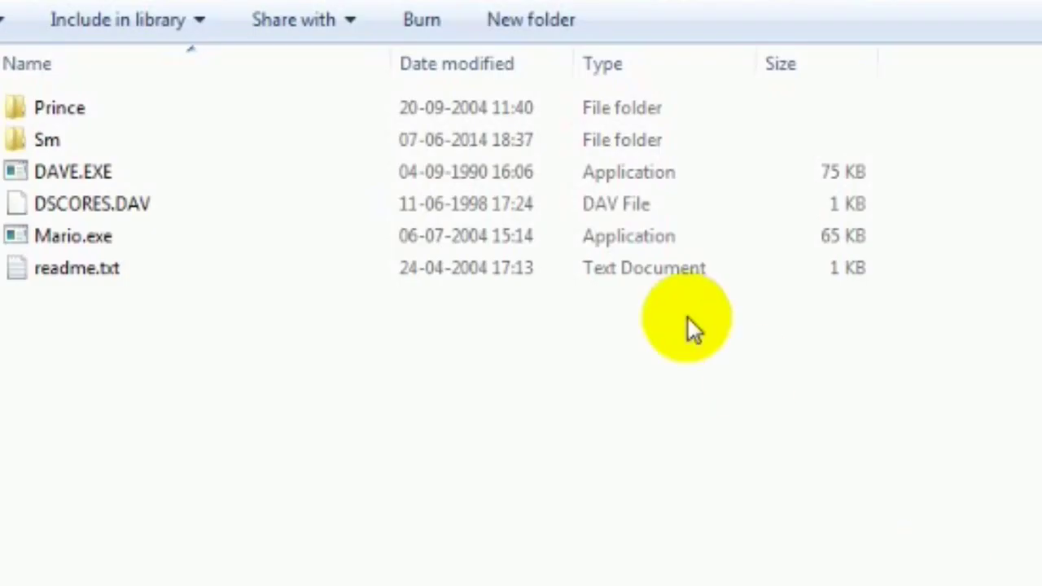
{"action": "left_click", "coordinate": [206, 419]}
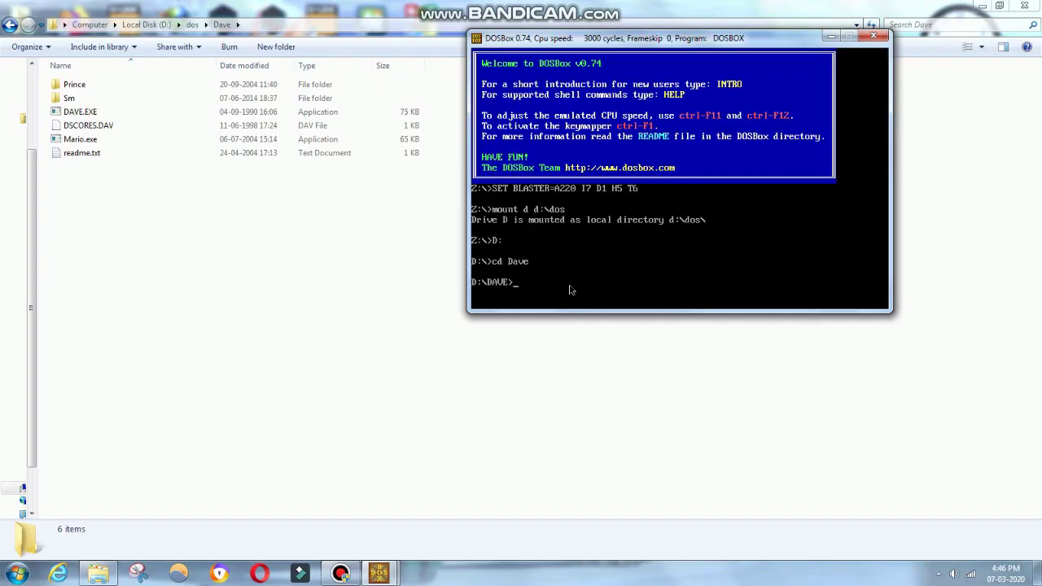
{"action": "type", "text": "DAVE"}
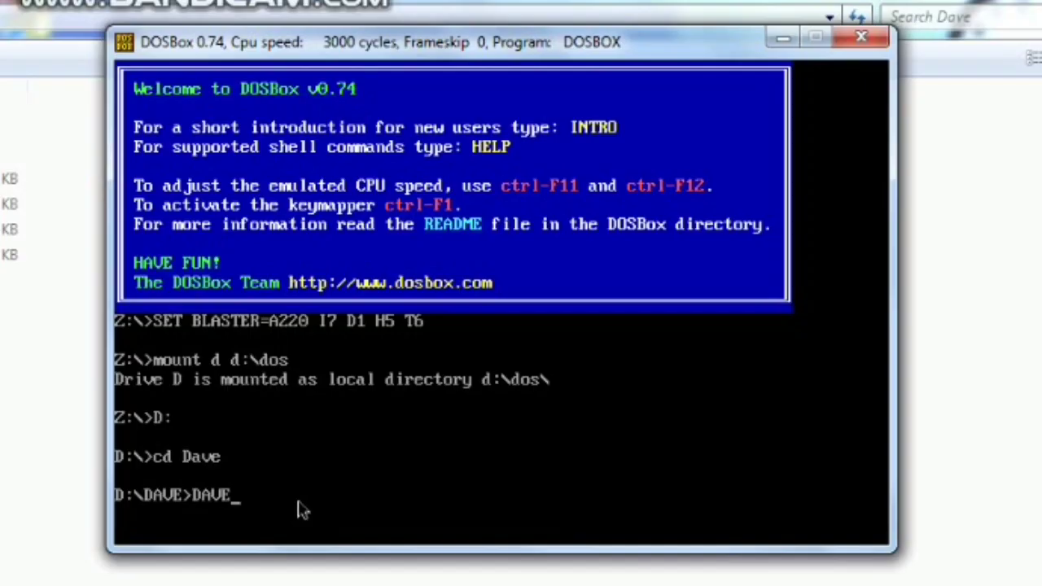
- Launch DAVE, start Level 01, and jump Dave around to grab the first gems
{"action": "key", "text": "Return"}
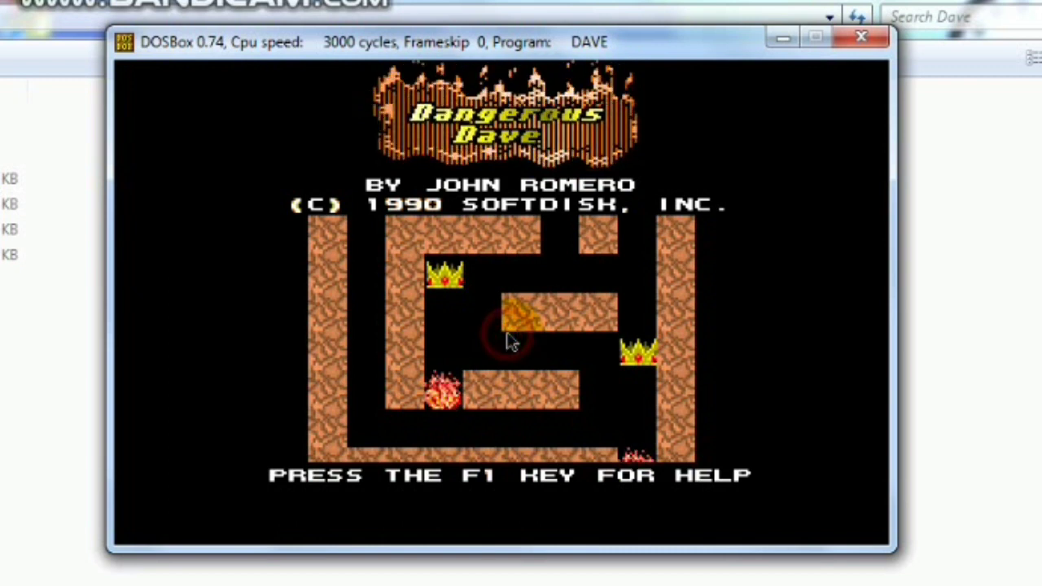
{"action": "key", "text": "Return"}
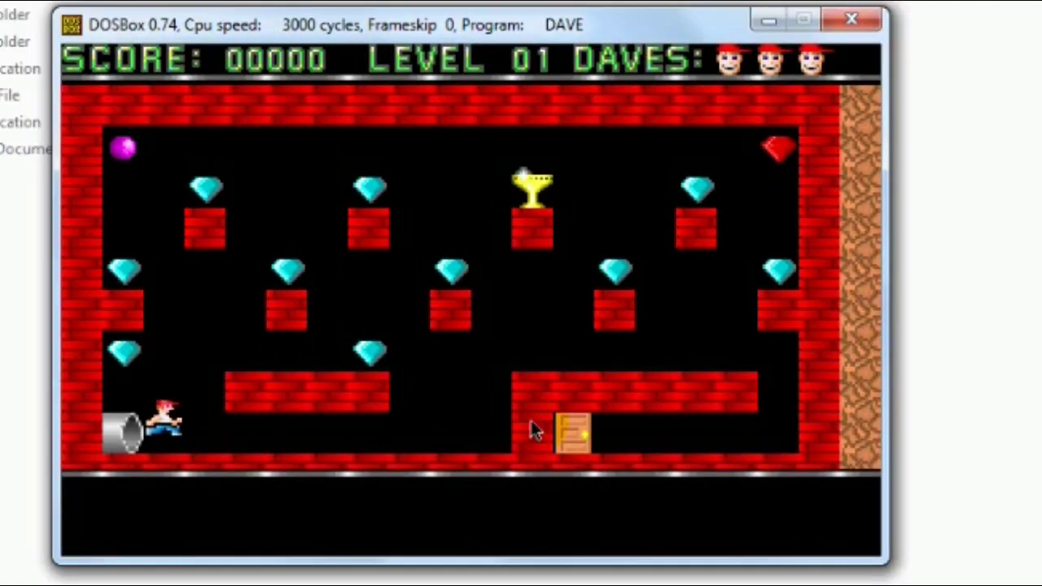
{"action": "key", "text": "Up"}
{"action": "key", "text": "Right"}
{"action": "key", "text": "Up"}
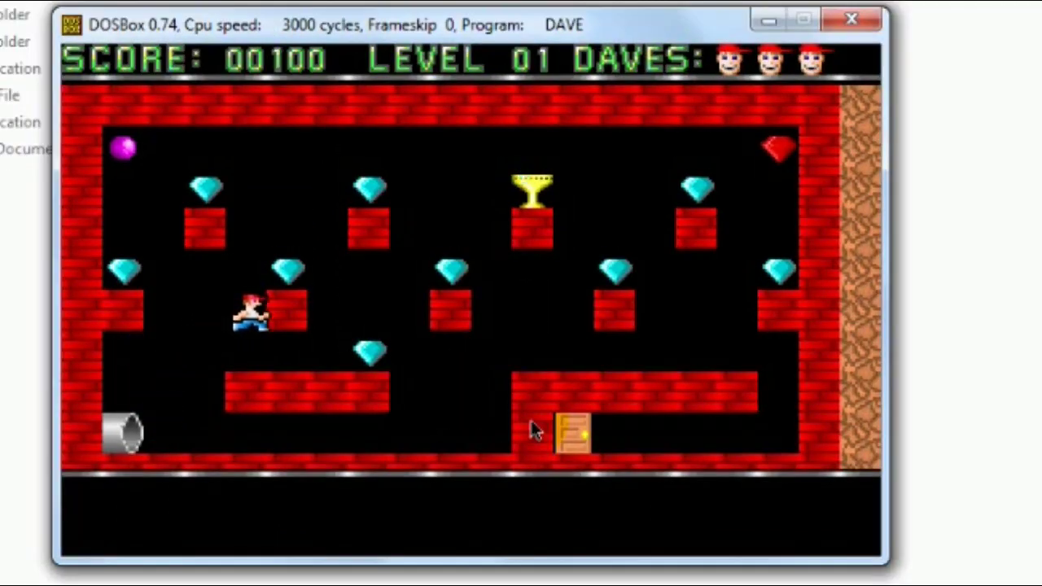
{"action": "key", "text": "Up"}
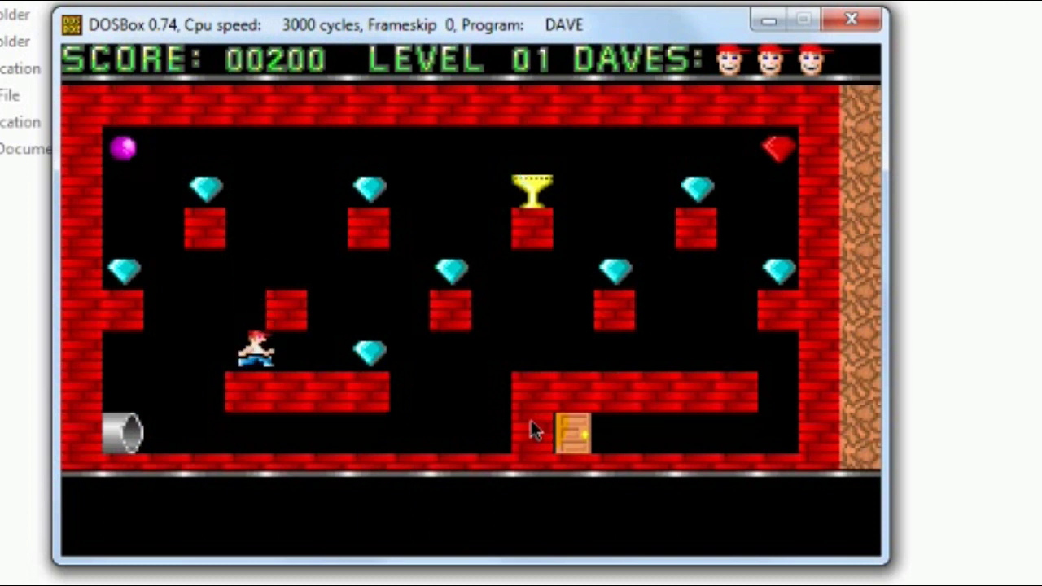
{"action": "key", "text": "Up"}
- Keep moving Dave to collect the diamonds and purple orb, raising the score to 00650
{"action": "key", "text": "Up"}
{"action": "key", "text": "Right"}
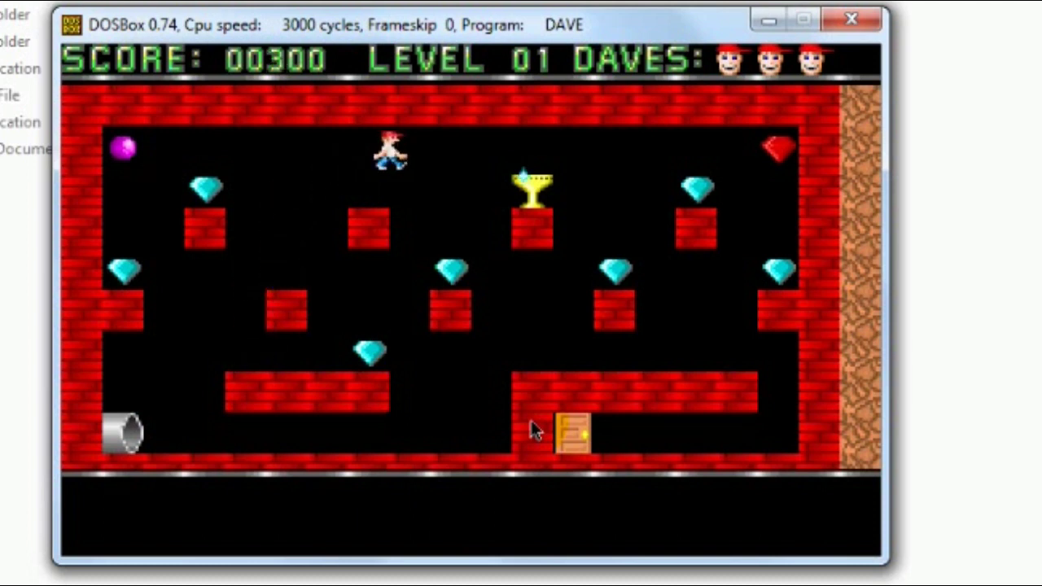
{"action": "key", "text": "Left"}
{"action": "key", "text": "Up"}
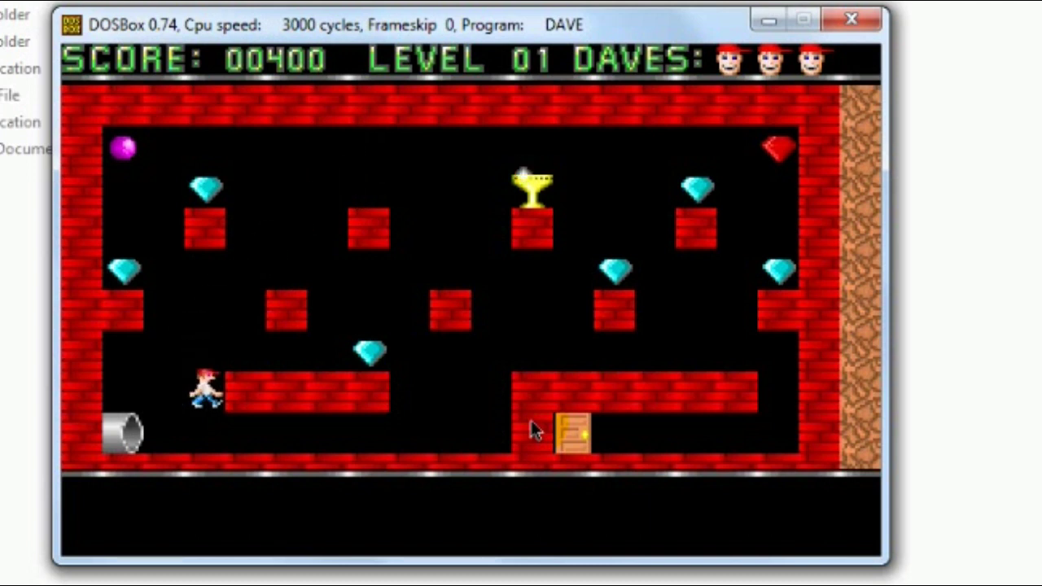
{"action": "key", "text": "Up"}
{"action": "key", "text": "Right"}
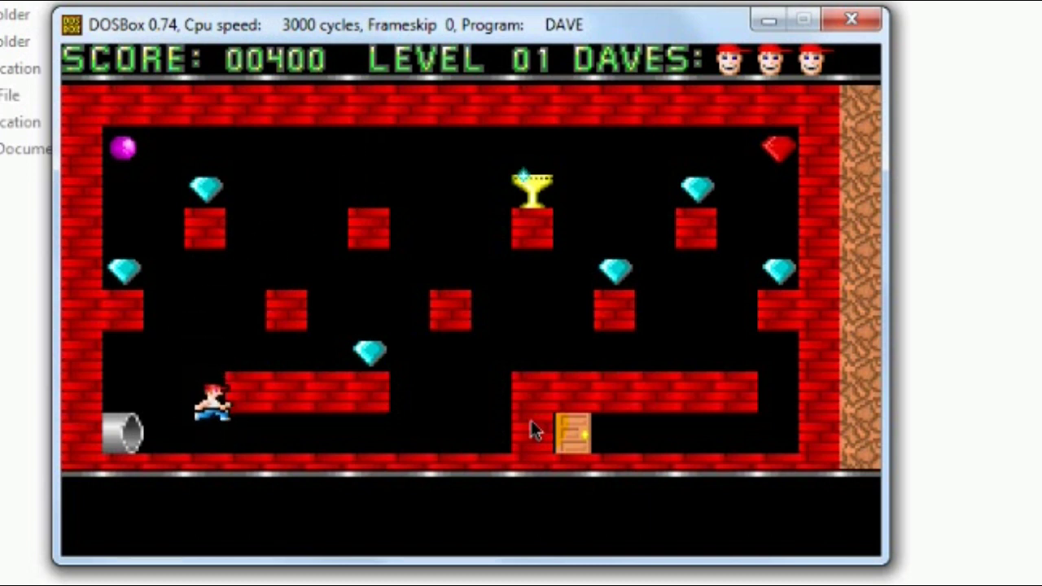
{"action": "key", "text": "Up"}
{"action": "key", "text": "Left"}
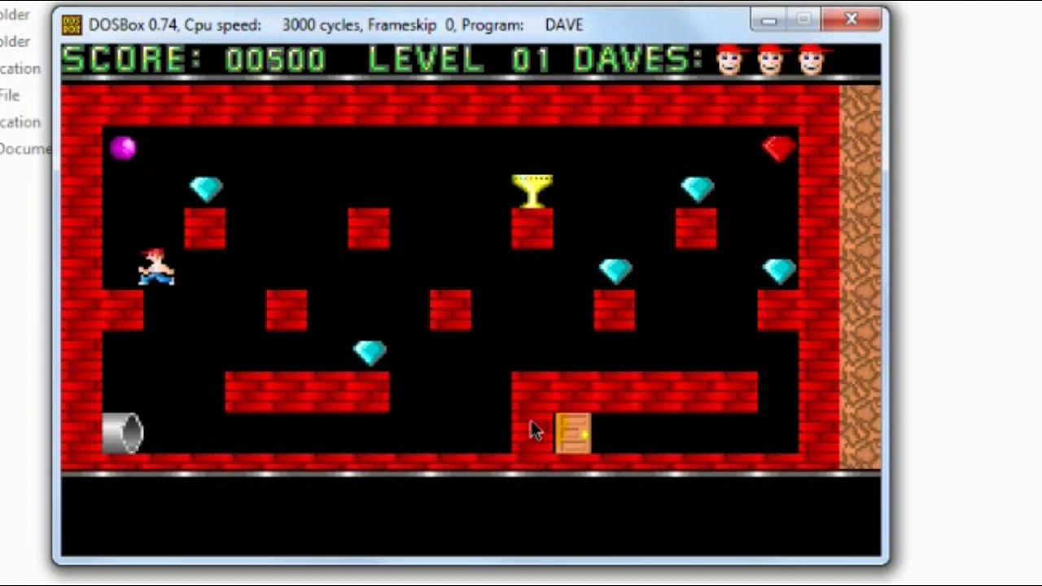
{"action": "key", "text": "Up"}
{"action": "key", "text": "Right"}
{"action": "key", "text": "Left"}
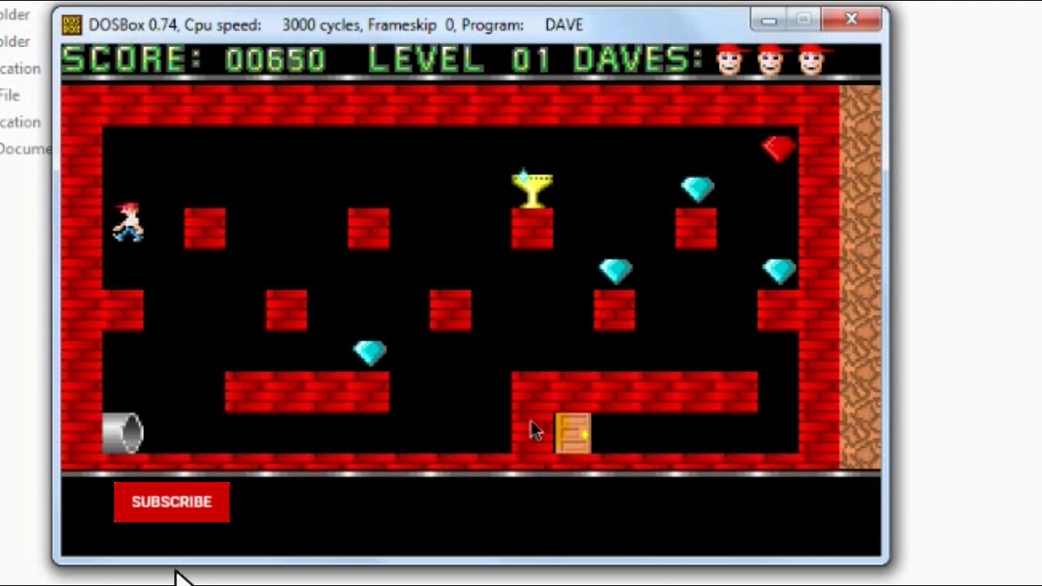